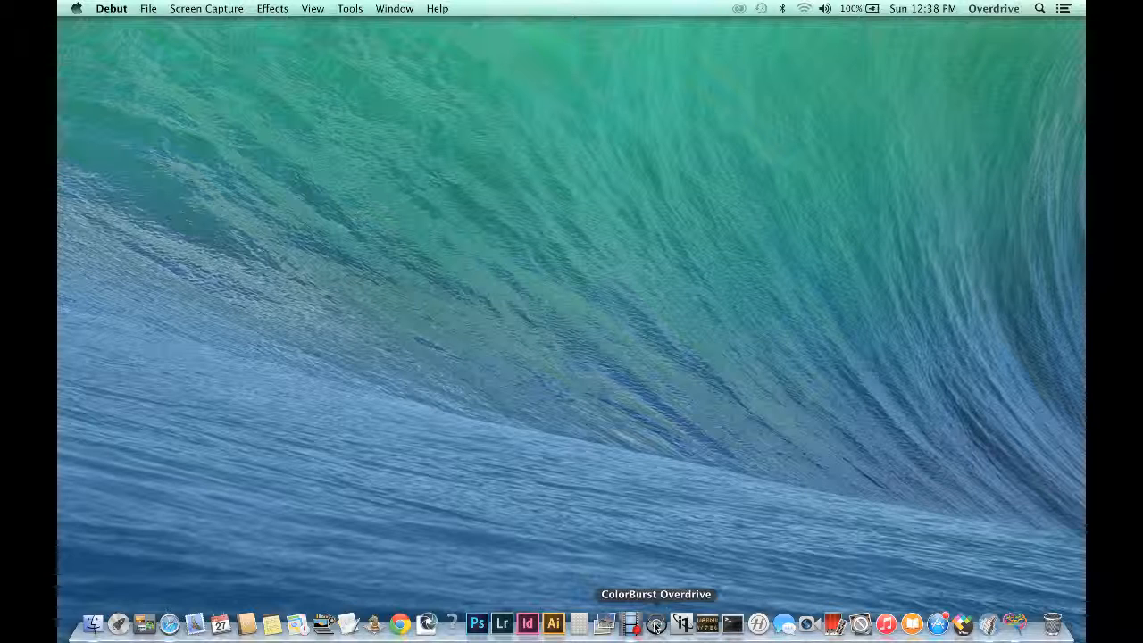
# Open ColorBurst Overdrive and select StylusPro9900-PK as the printer
pyautogui.click(655, 626)
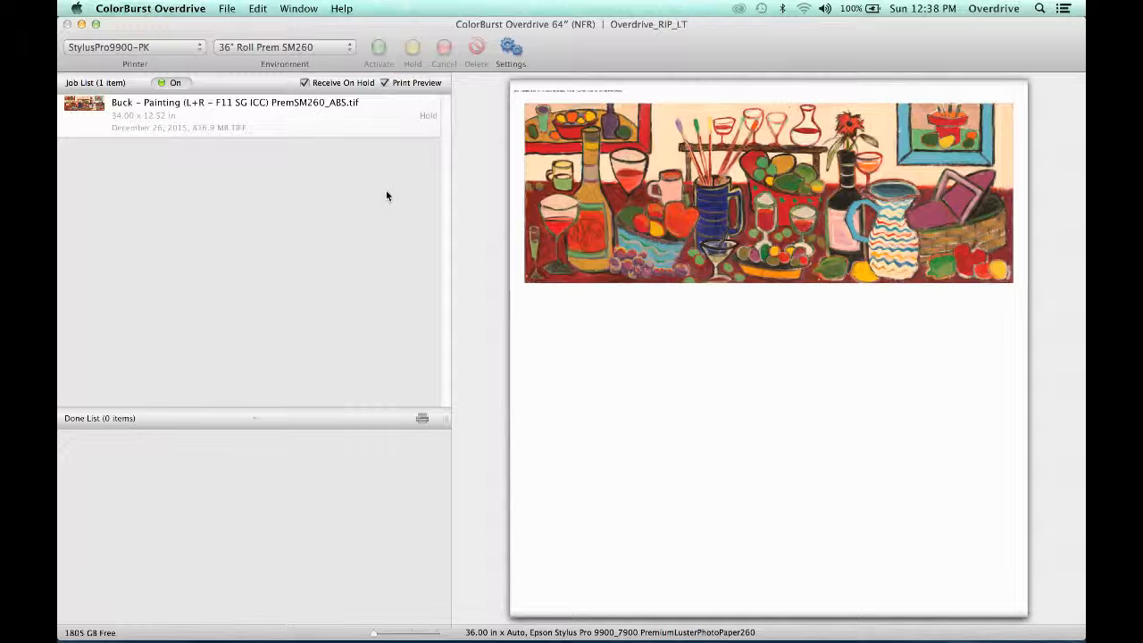
pyautogui.click(130, 48)
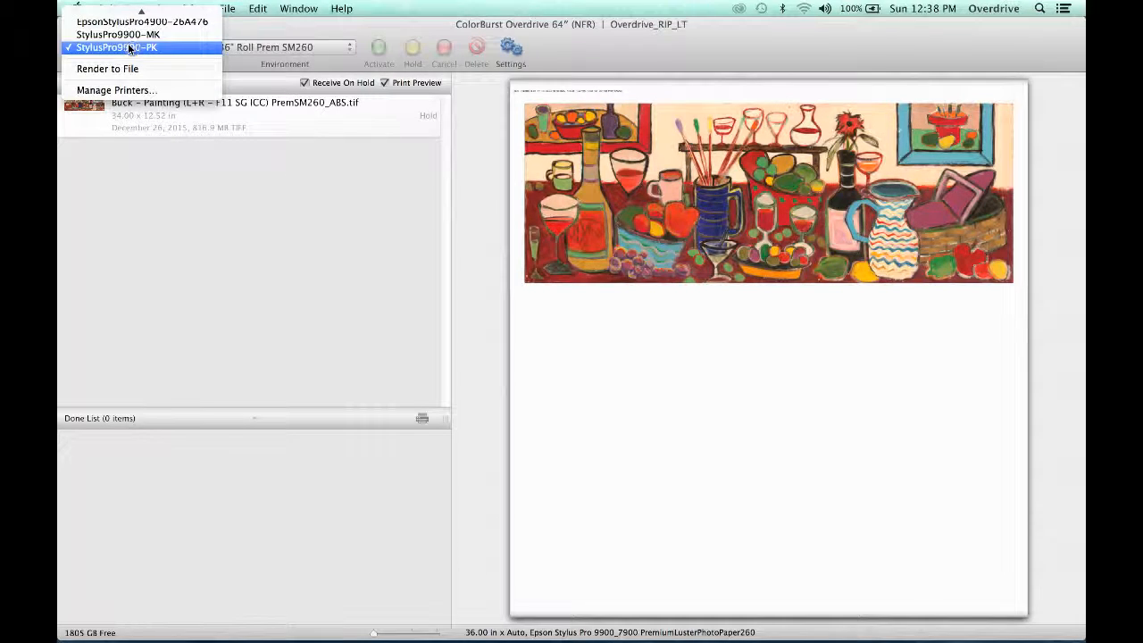
pyautogui.moveTo(152, 3)
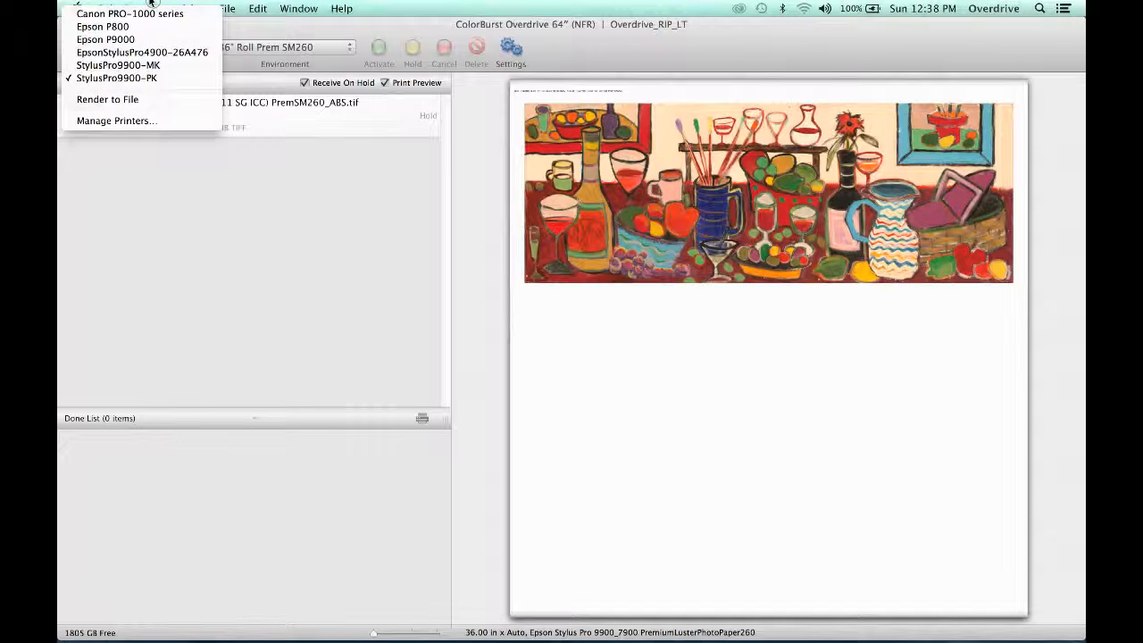
pyautogui.click(134, 77)
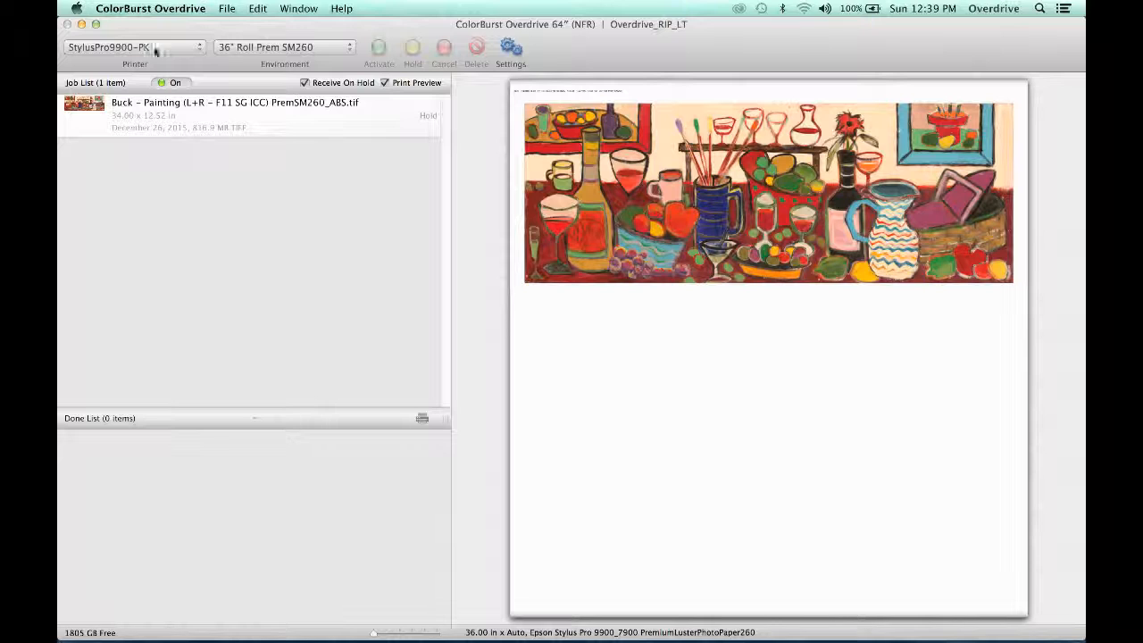
# Start a new environment for the StylusPro9900-PK printer after looking through the existing ones
pyautogui.click(284, 44)
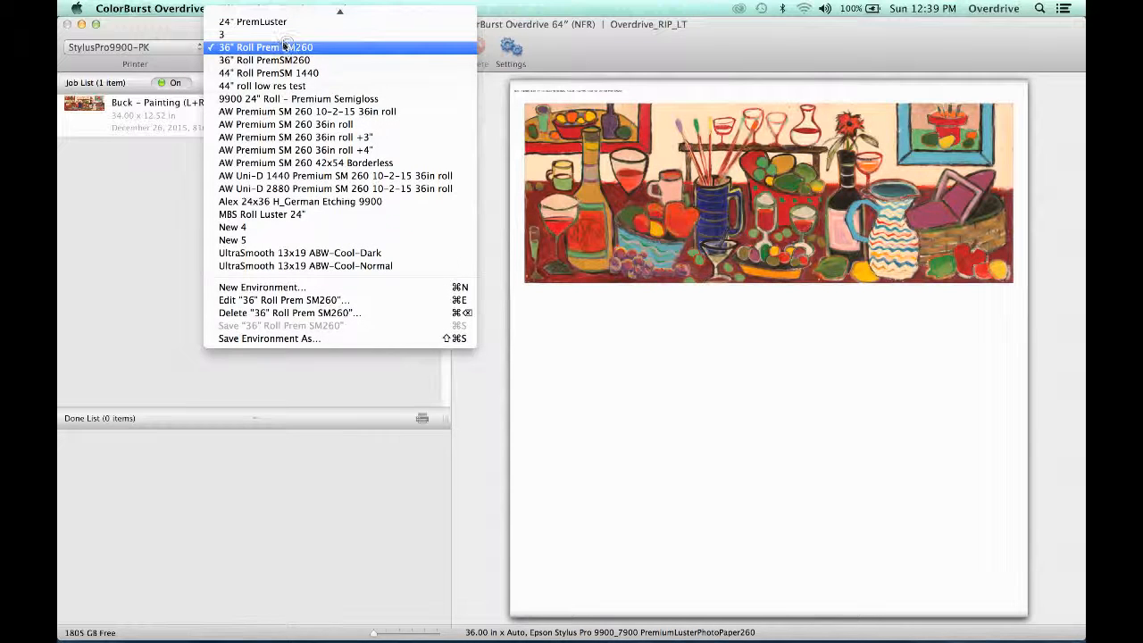
pyautogui.moveTo(250, 5)
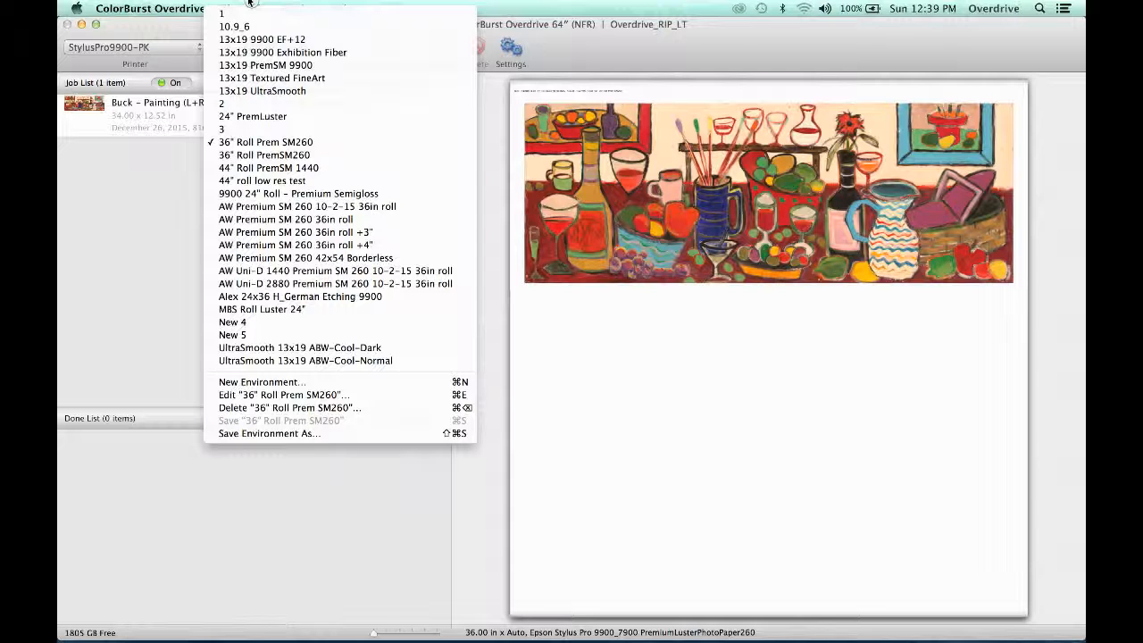
pyautogui.click(250, 3)
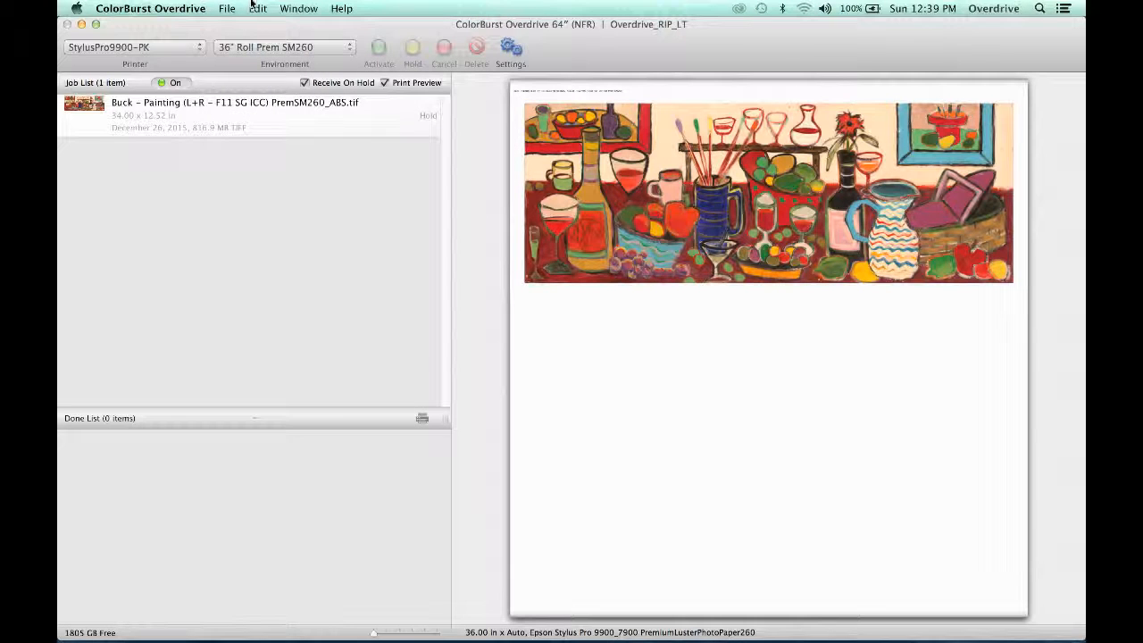
pyautogui.click(263, 46)
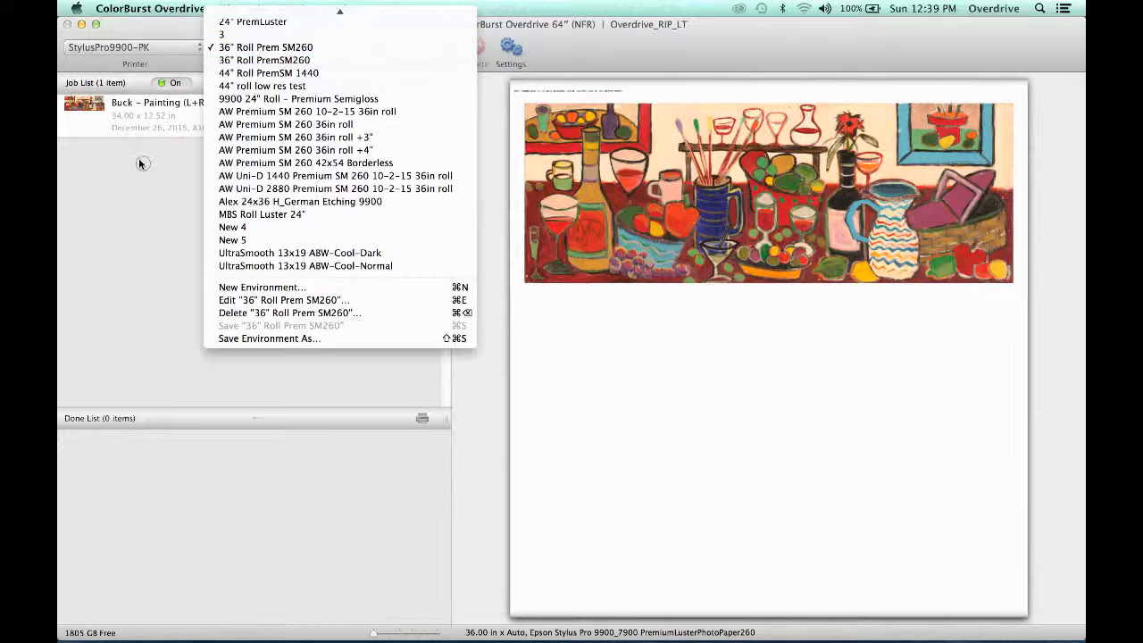
pyautogui.click(259, 286)
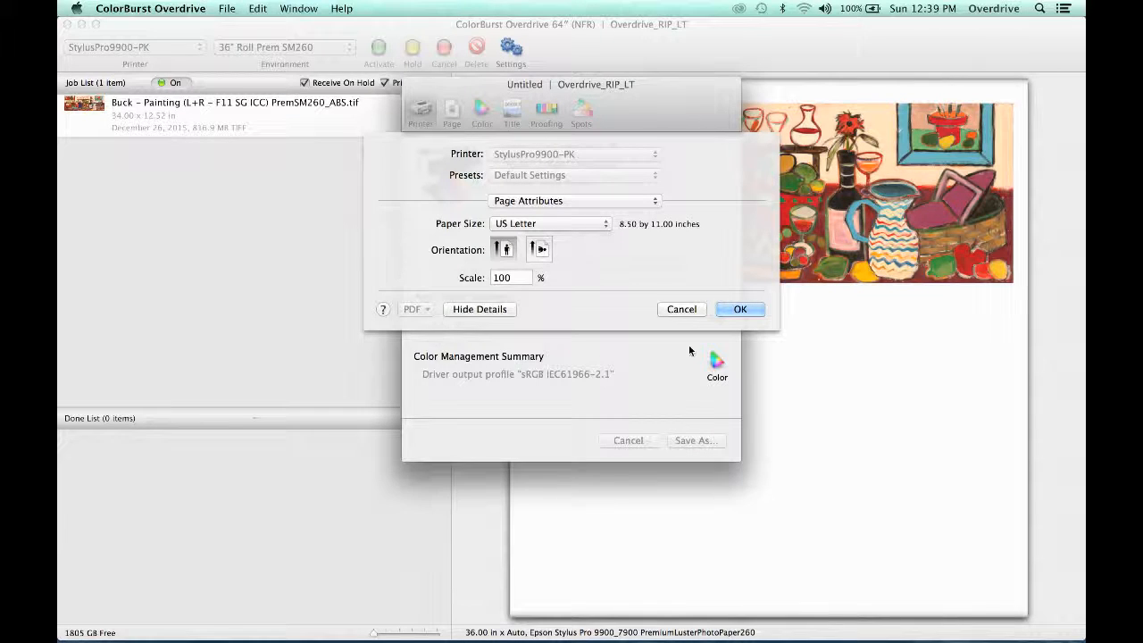
# Set the paper size in the print driver's page attributes to Super B0 (Sheet)
pyautogui.click(572, 221)
pyautogui.moveTo(573, 221)
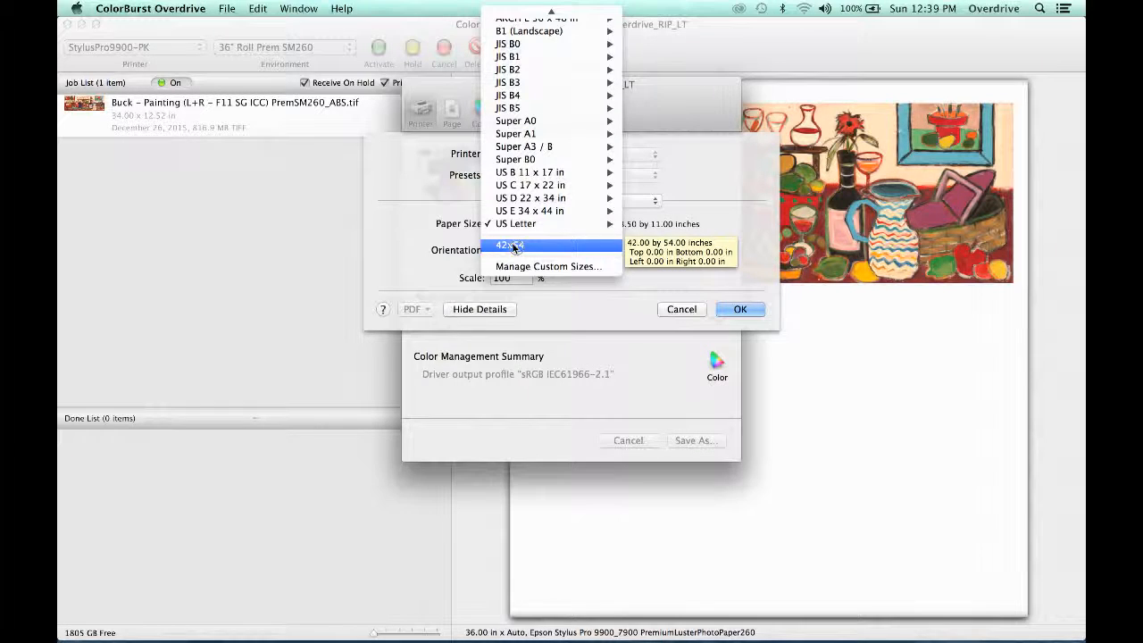
pyautogui.moveTo(530, 215)
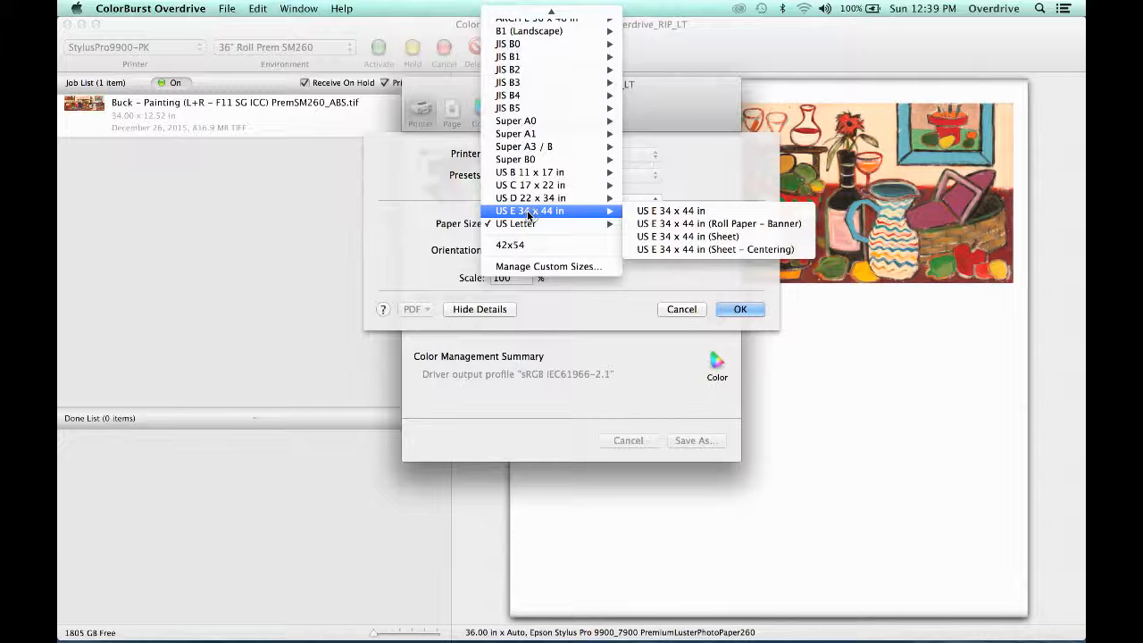
pyautogui.moveTo(547, 7)
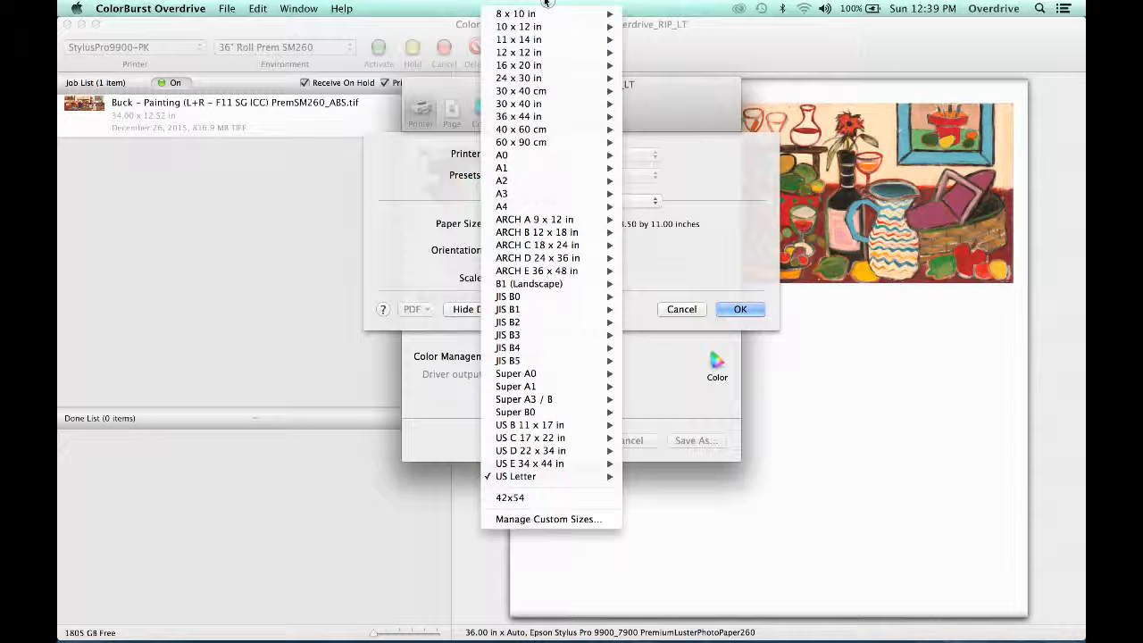
pyautogui.moveTo(589, 365)
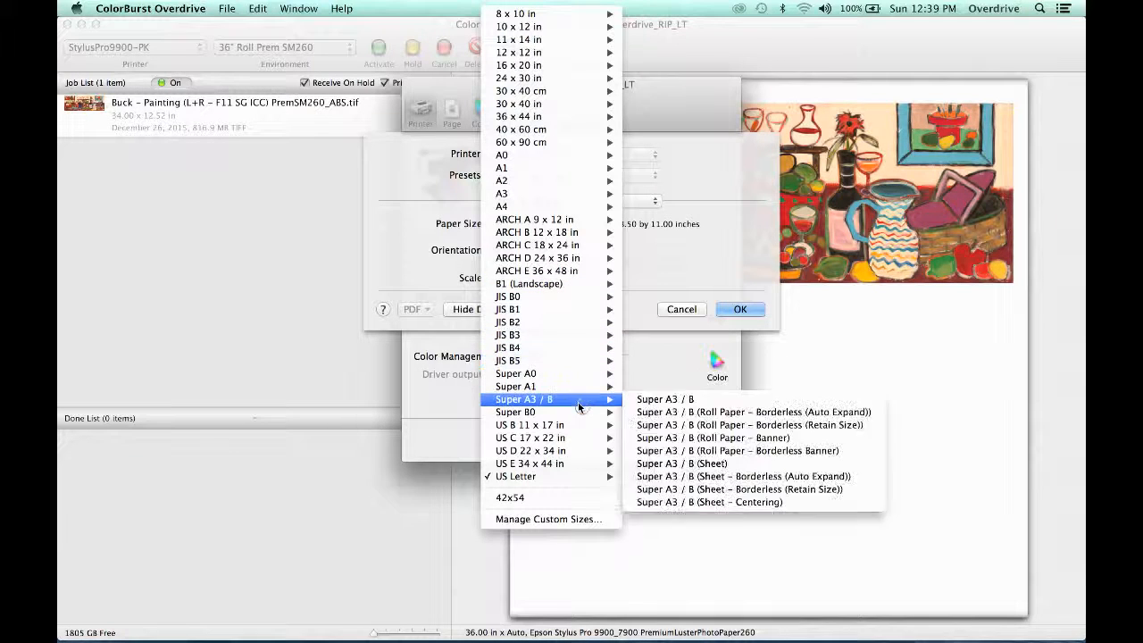
pyautogui.moveTo(578, 410)
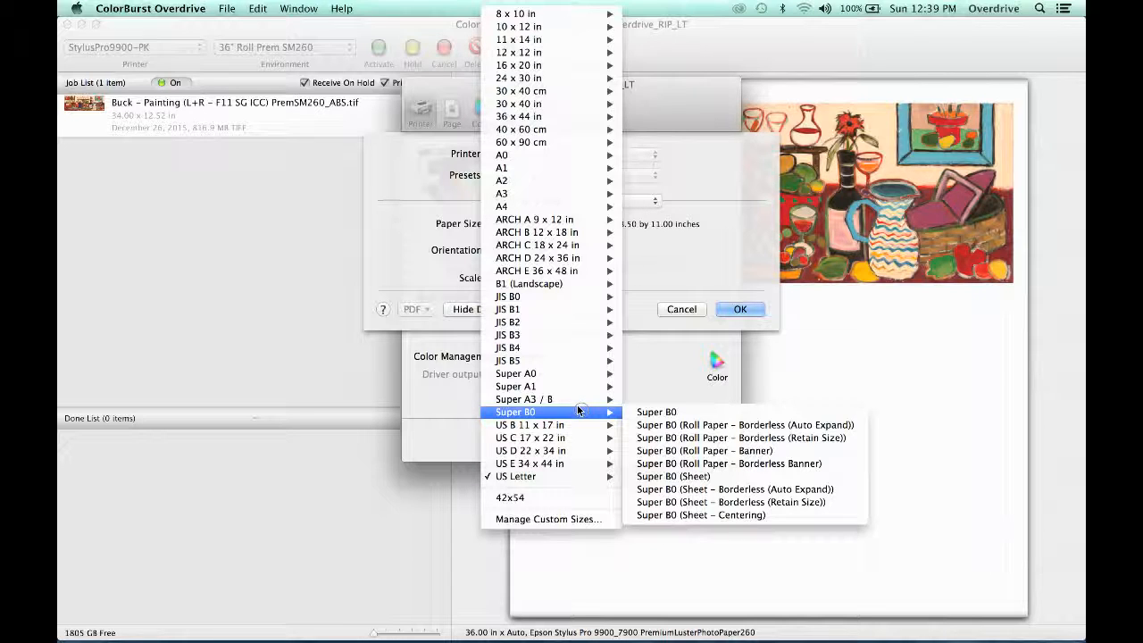
pyautogui.click(692, 478)
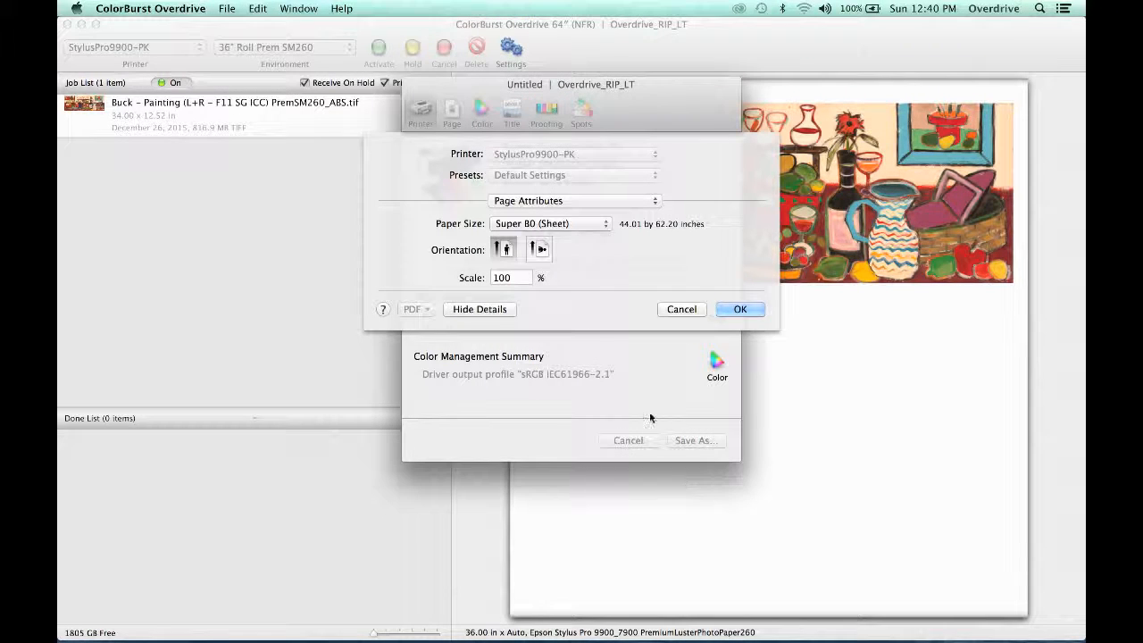
# Set the paper size in the print driver's page attributes to Super A3 / B (Sheet)
pyautogui.click(557, 223)
pyautogui.moveTo(557, 224)
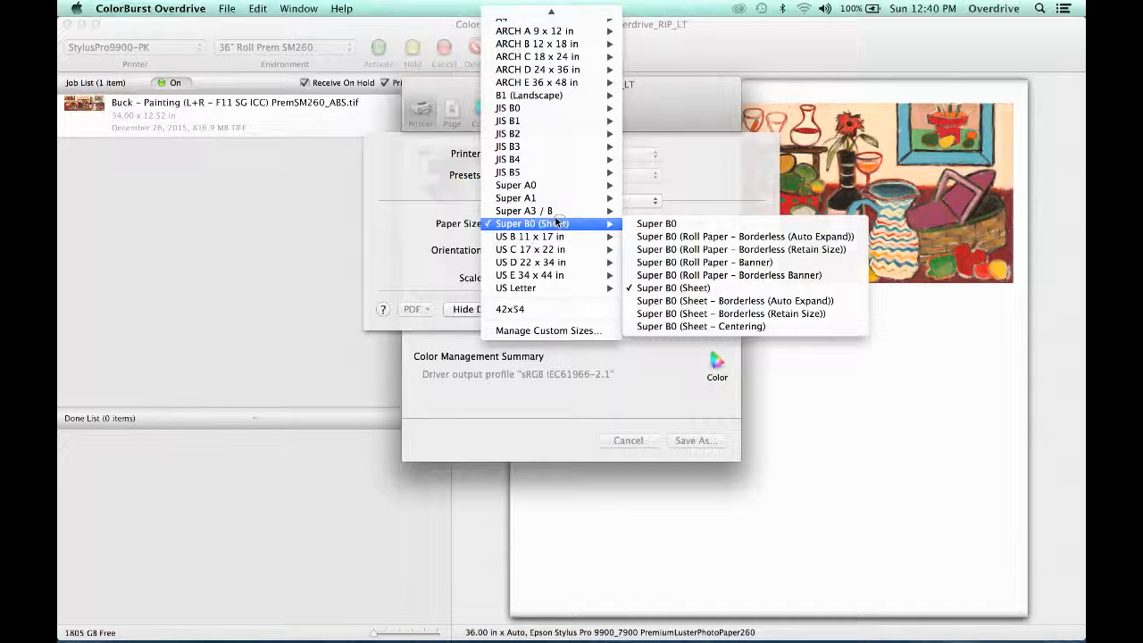
pyautogui.moveTo(557, 261)
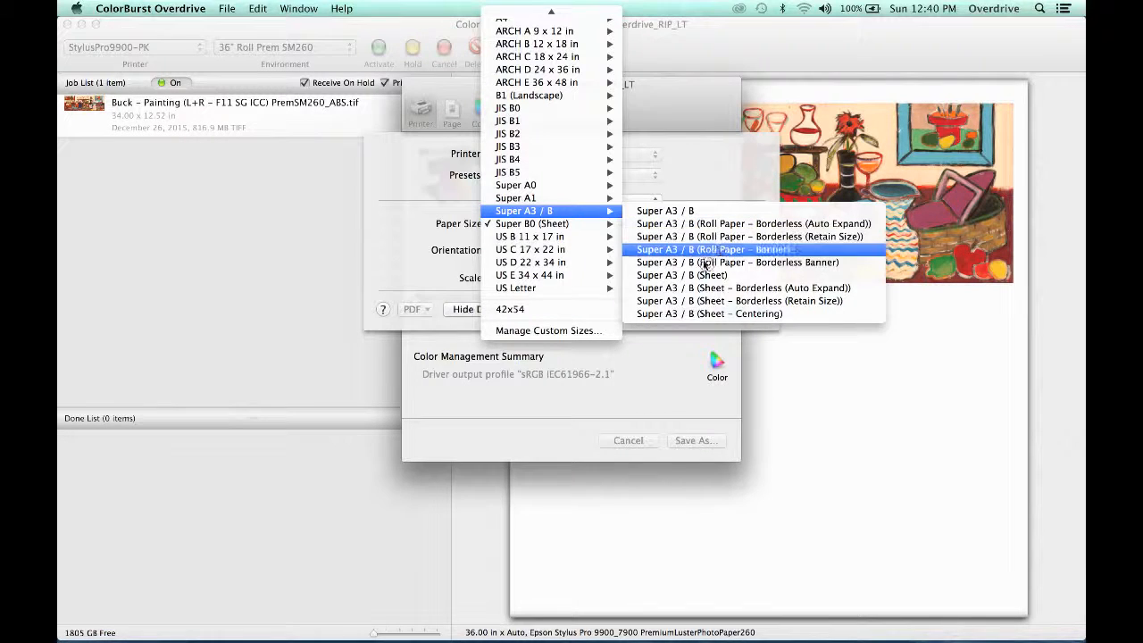
pyautogui.moveTo(696, 279)
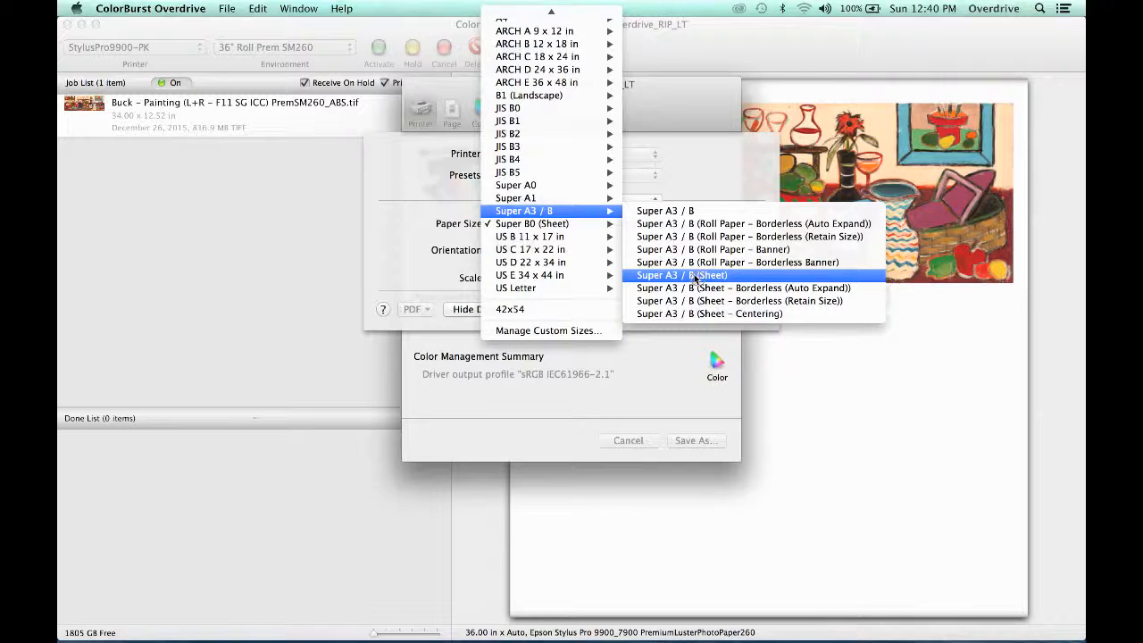
pyautogui.click(695, 277)
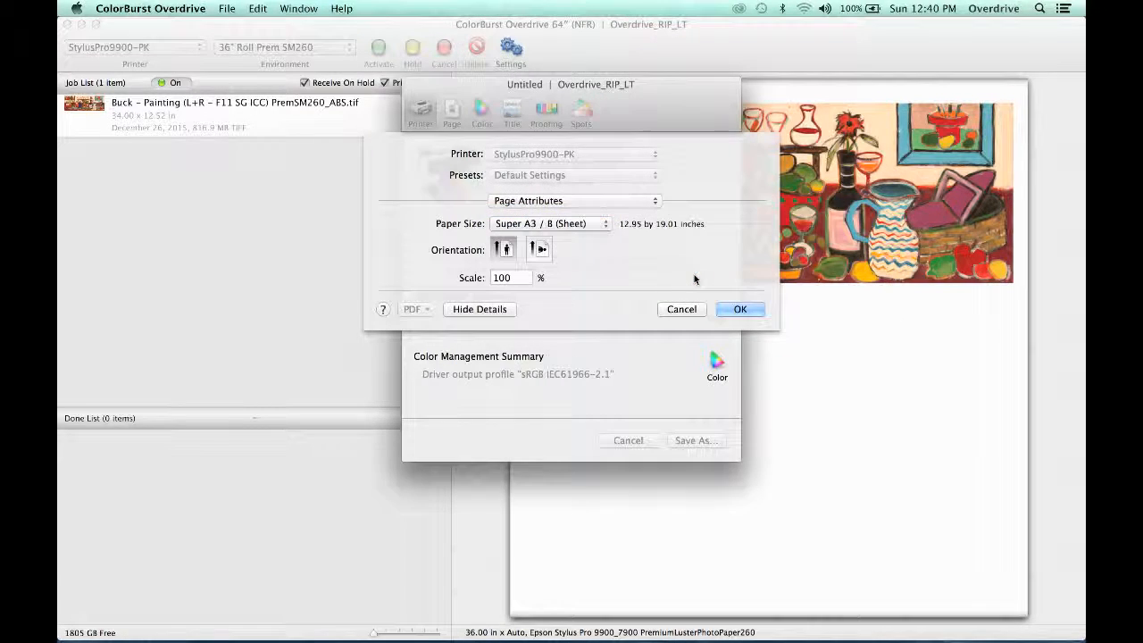
# In the driver's print settings, set the media type to Premium Semimatte Photo Paper (260)
pyautogui.click(543, 200)
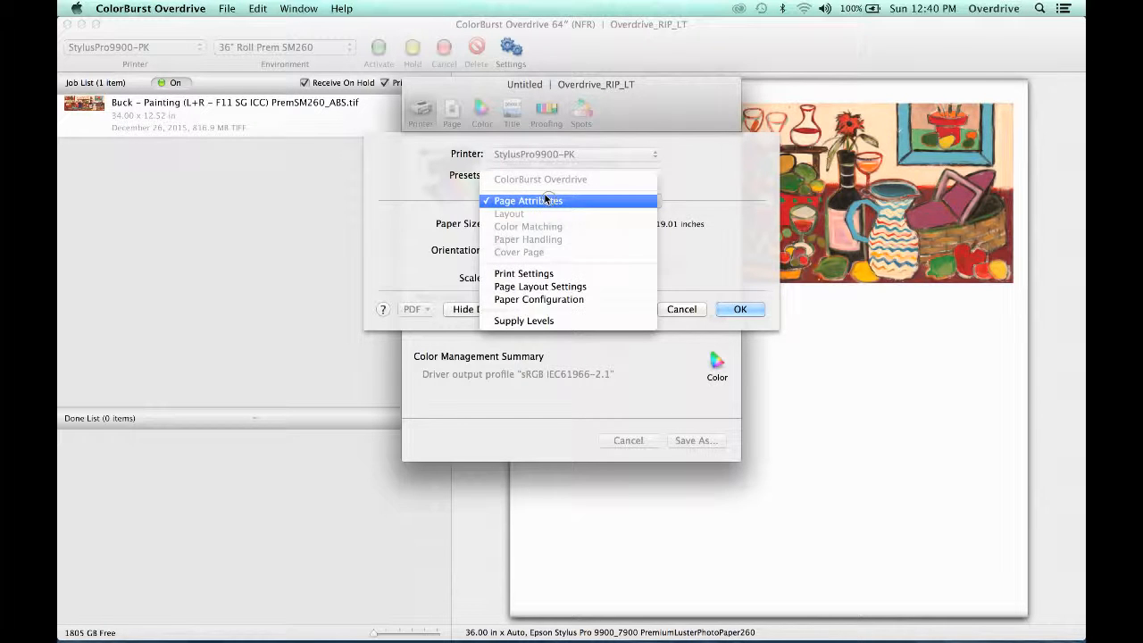
pyautogui.click(540, 274)
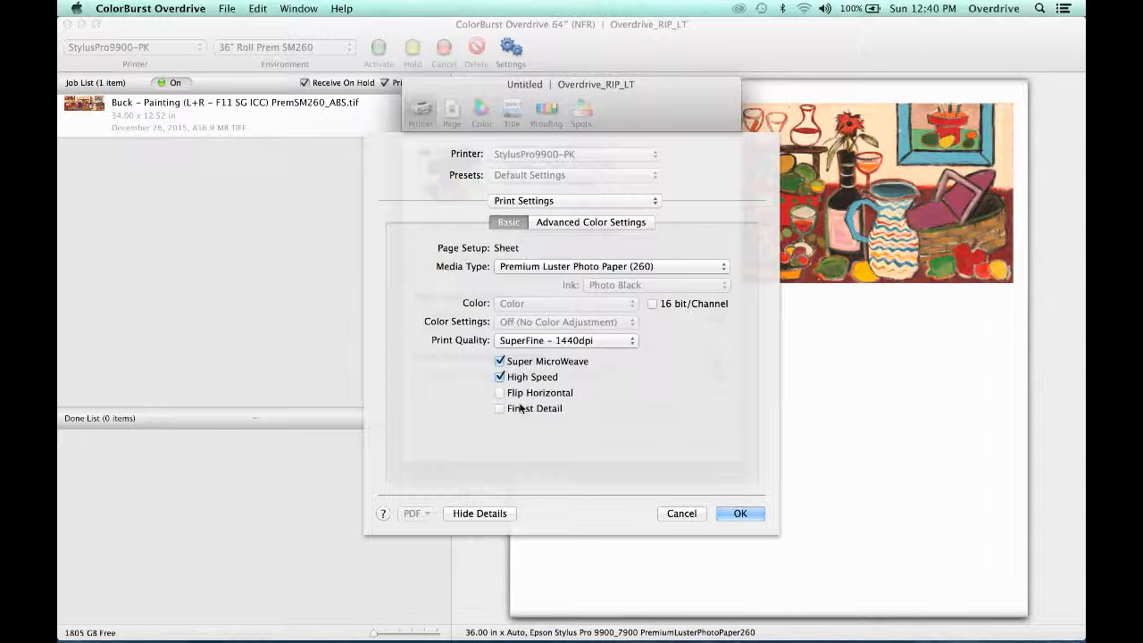
pyautogui.click(521, 409)
pyautogui.click(562, 266)
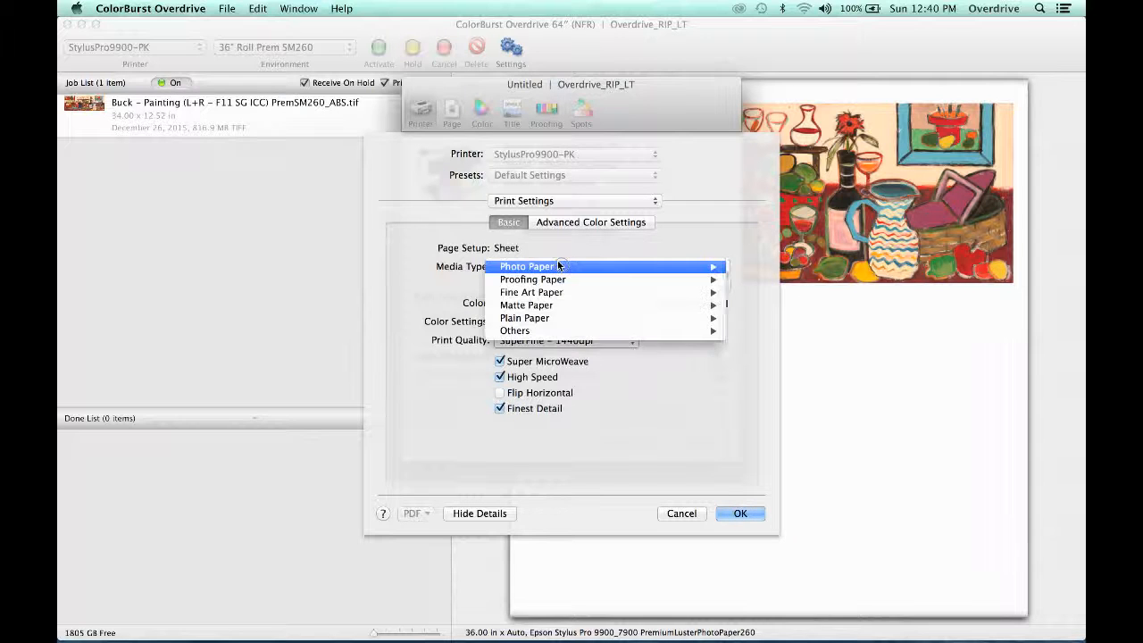
pyautogui.moveTo(603, 295)
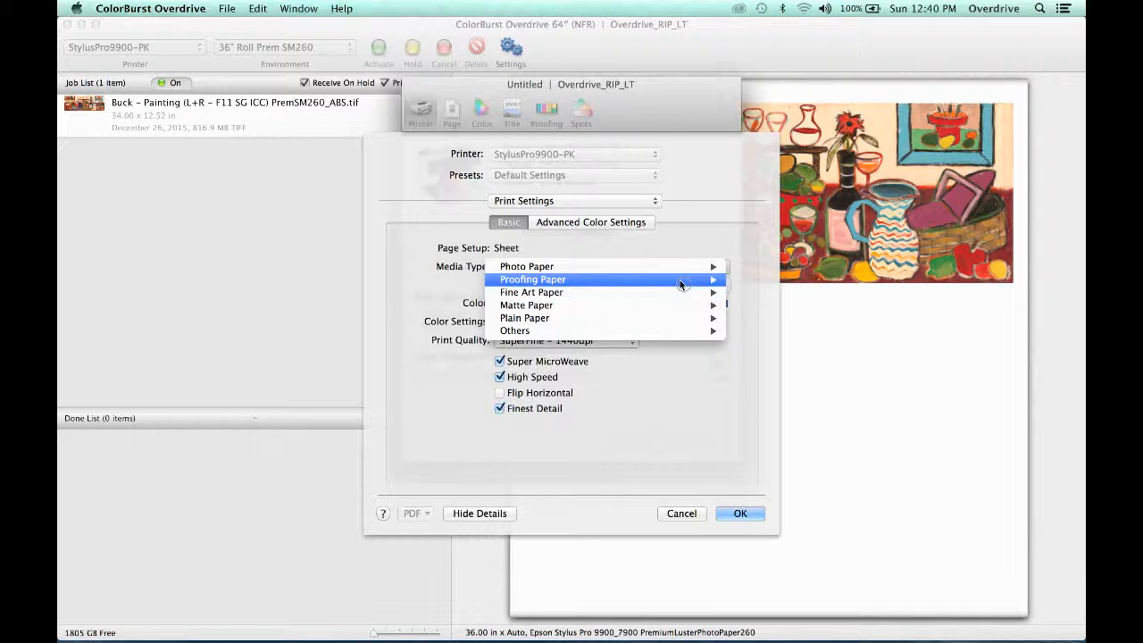
pyautogui.moveTo(680, 283)
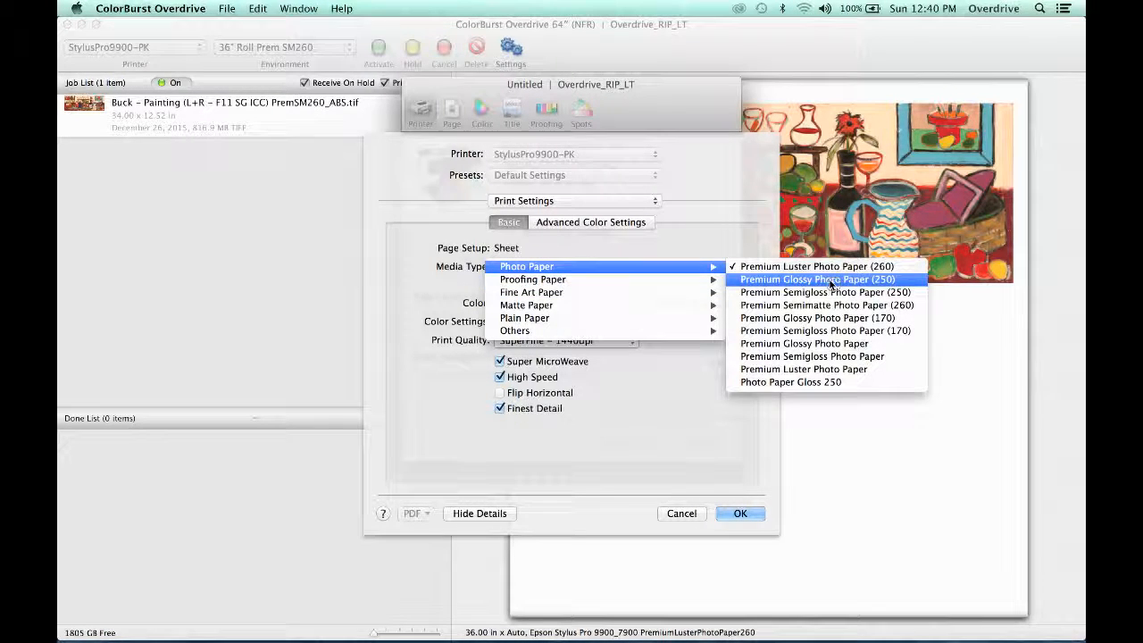
pyautogui.click(808, 305)
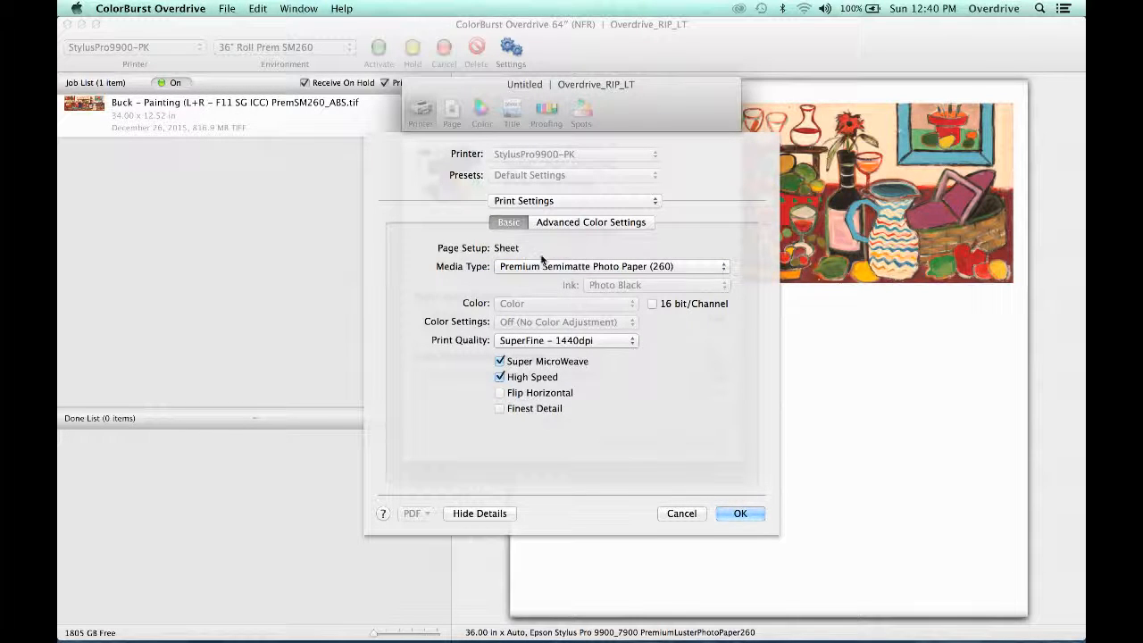
# Enable Finest Detail and 16 bit/Channel for the print and accept the driver settings
pyautogui.click(525, 408)
pyautogui.click(651, 303)
pyautogui.click(727, 512)
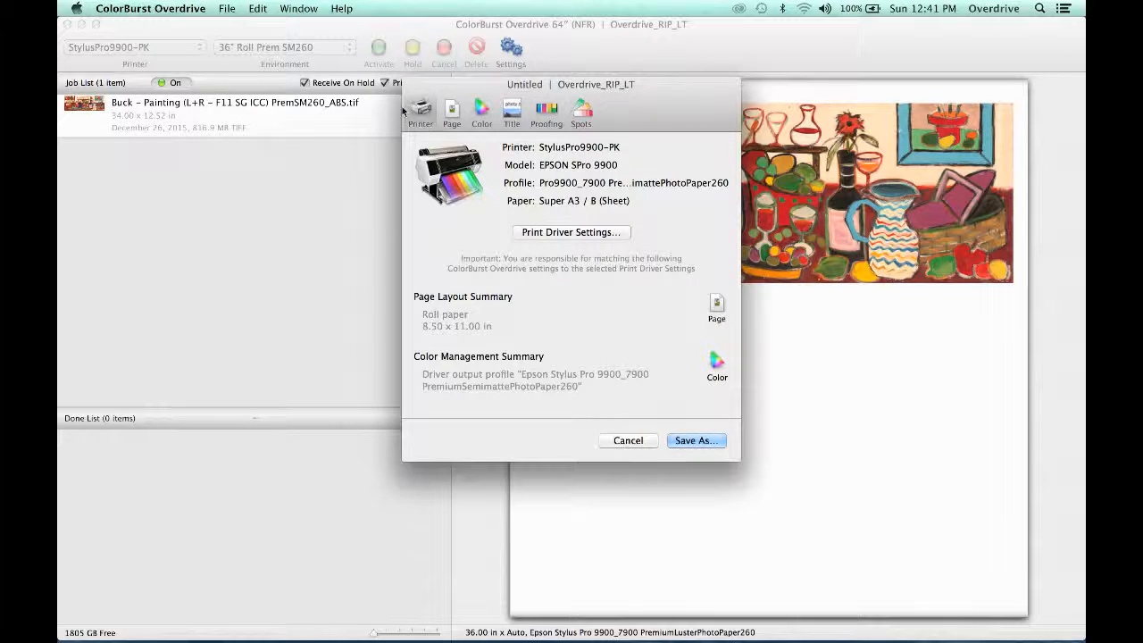
# Set the environment's page to a 13 x 19 in sheet, with image positioning and automatic file rotation enabled
pyautogui.click(452, 109)
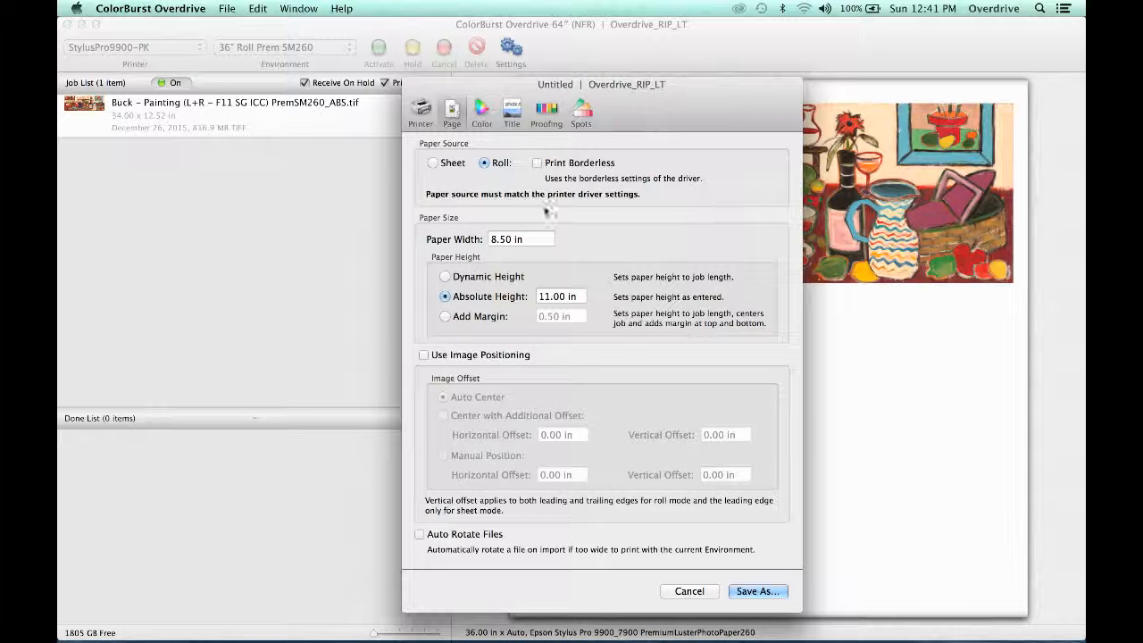
pyautogui.click(451, 162)
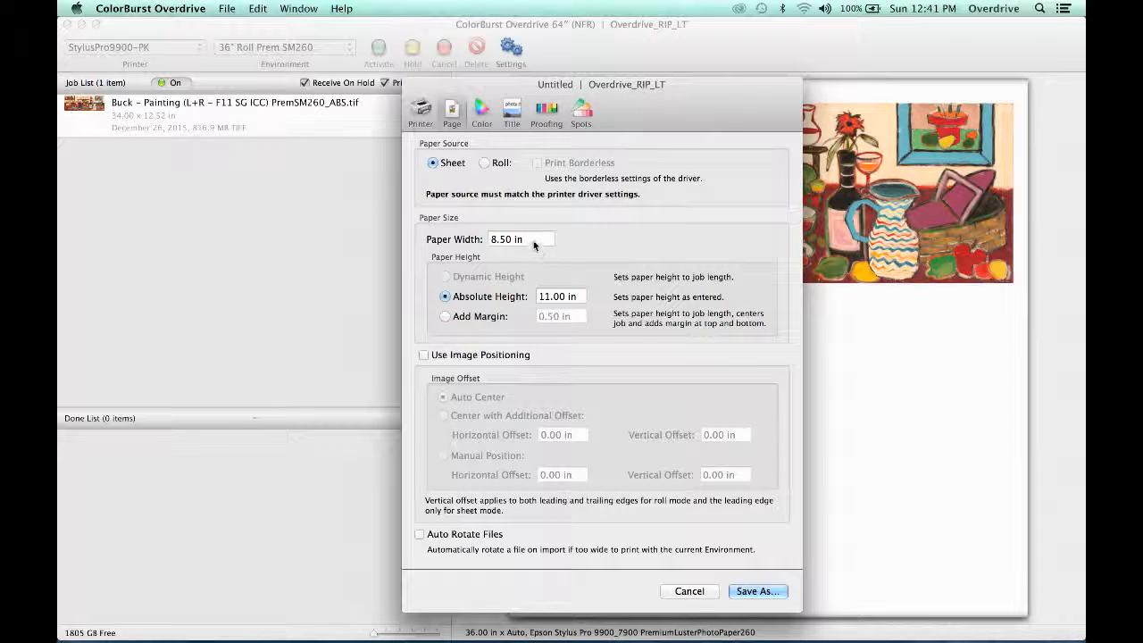
pyautogui.click(533, 240)
pyautogui.tripleClick(482, 234)
pyautogui.write('13')
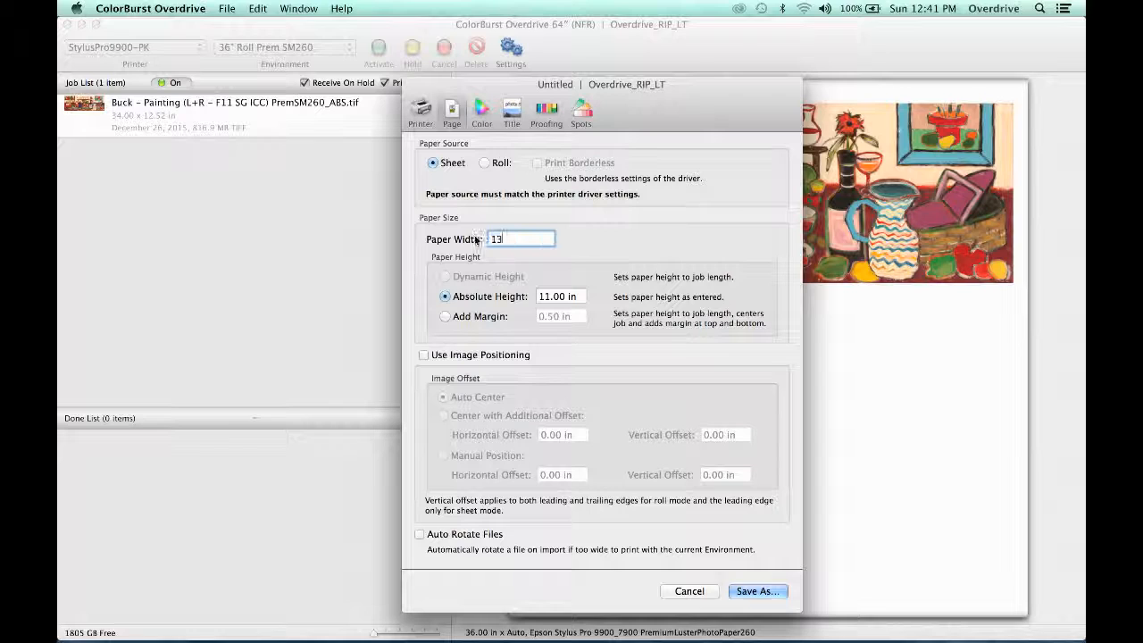
pyautogui.press('Tab')
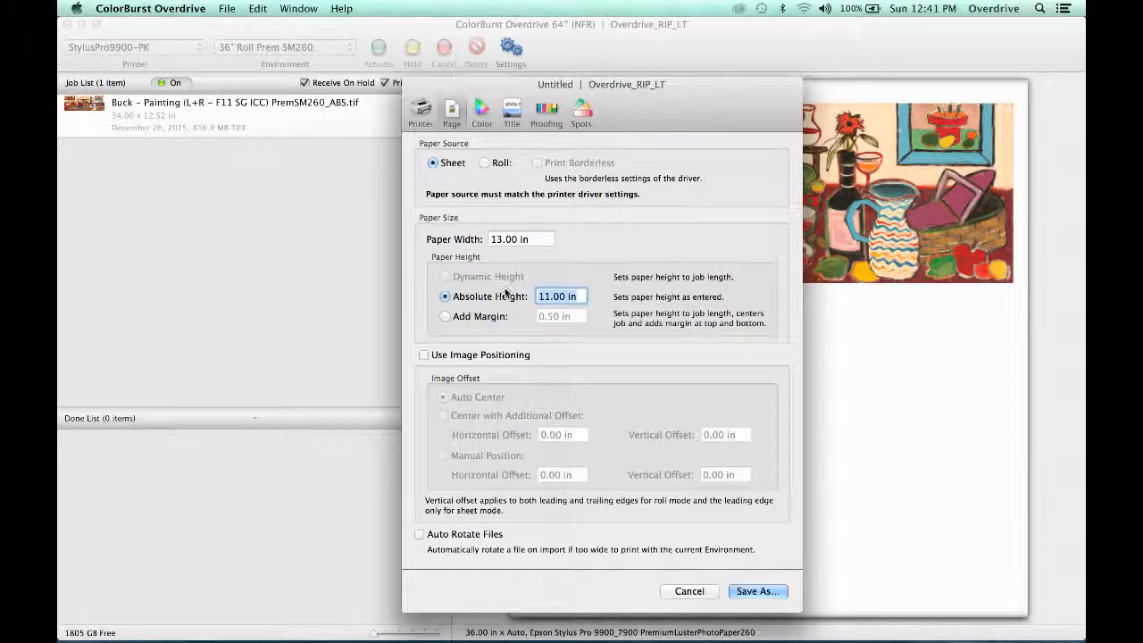
pyautogui.write('19')
pyautogui.click(465, 357)
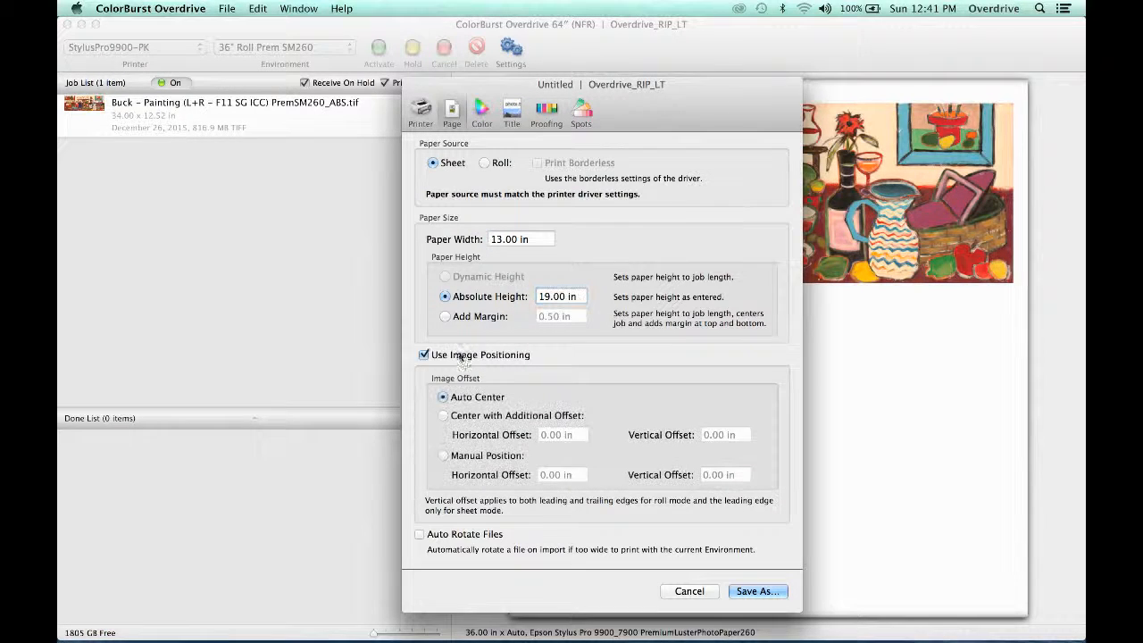
pyautogui.click(441, 534)
# Set the RGB image rendering intent to Relative Colorimetric and review the output profile settings
pyautogui.click(480, 104)
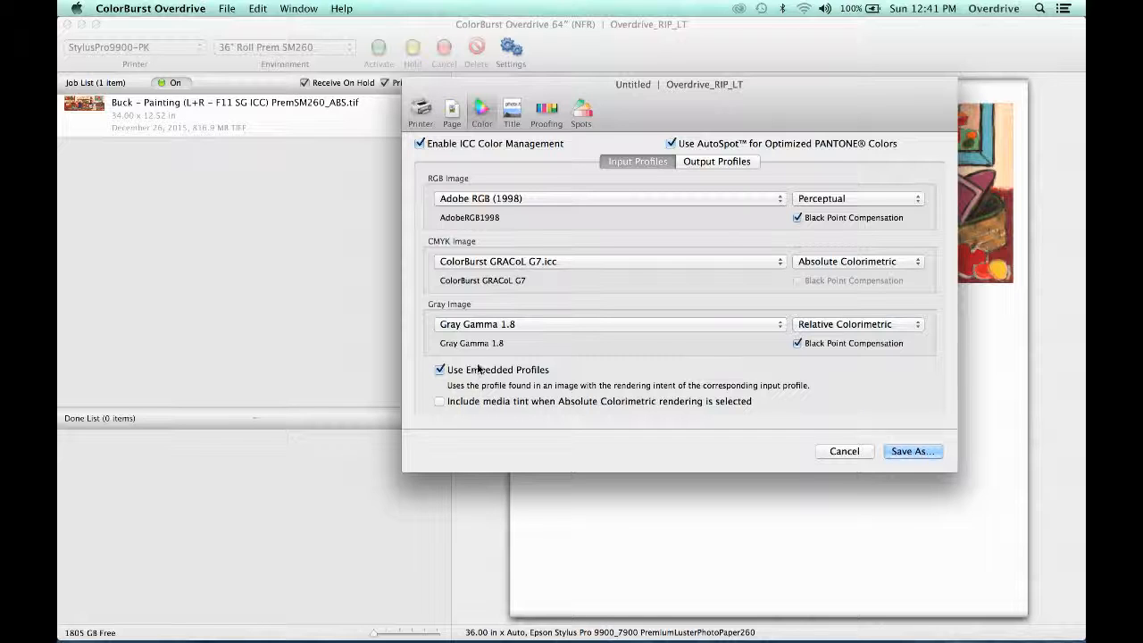
pyautogui.click(851, 198)
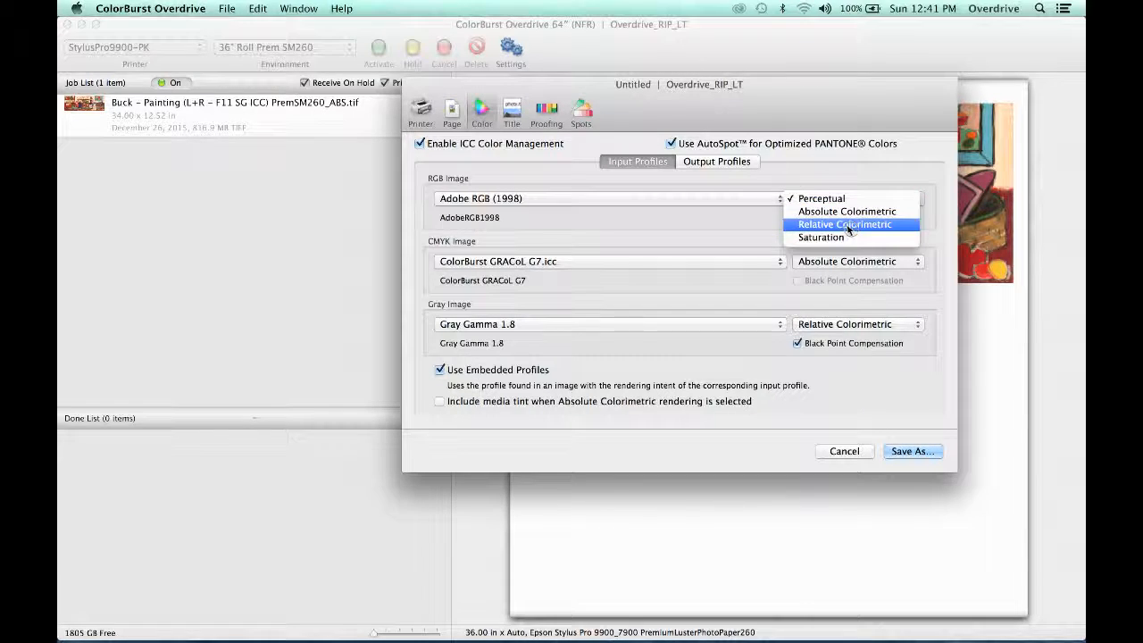
pyautogui.click(849, 227)
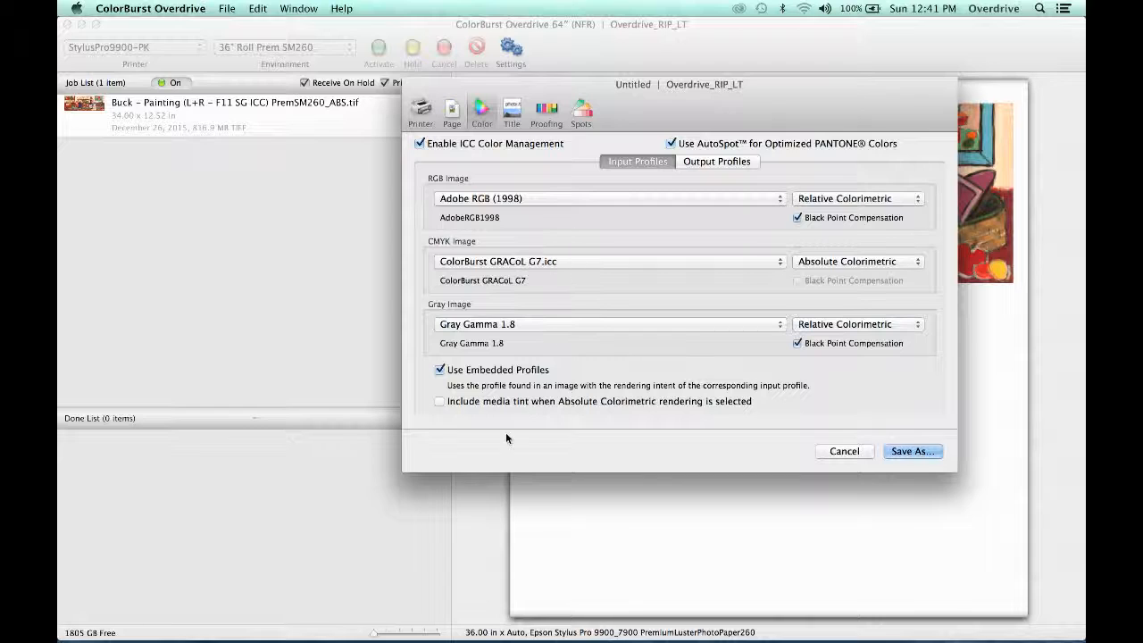
pyautogui.click(715, 161)
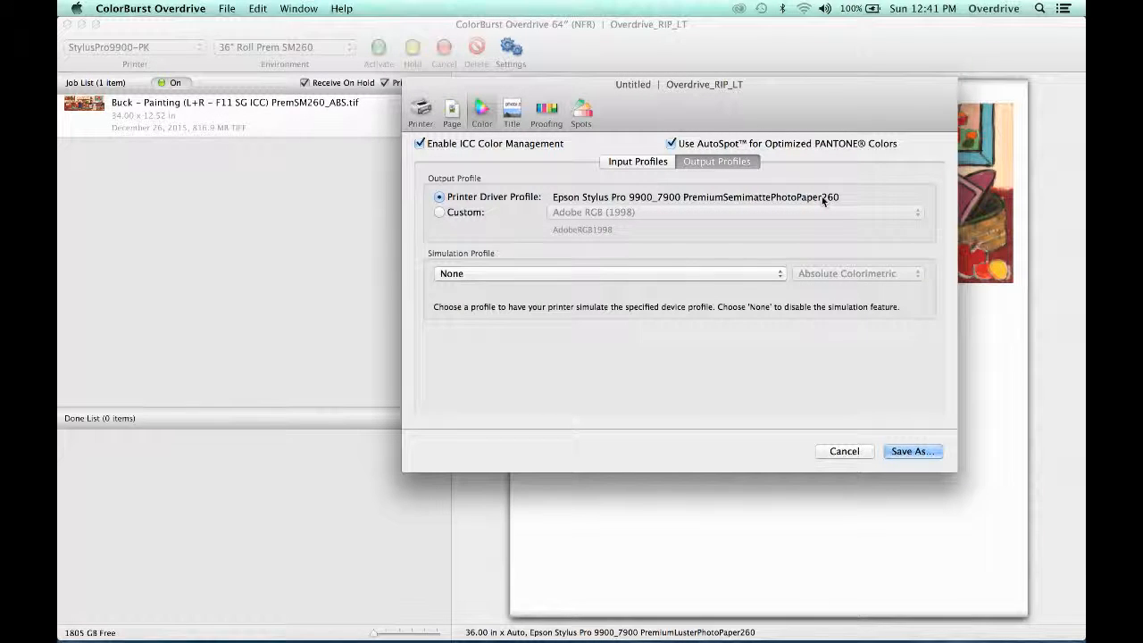
# Save the new environment as "13x19 Sheet PremSM 260" in Overdrive_RIP_LT
pyautogui.click(902, 452)
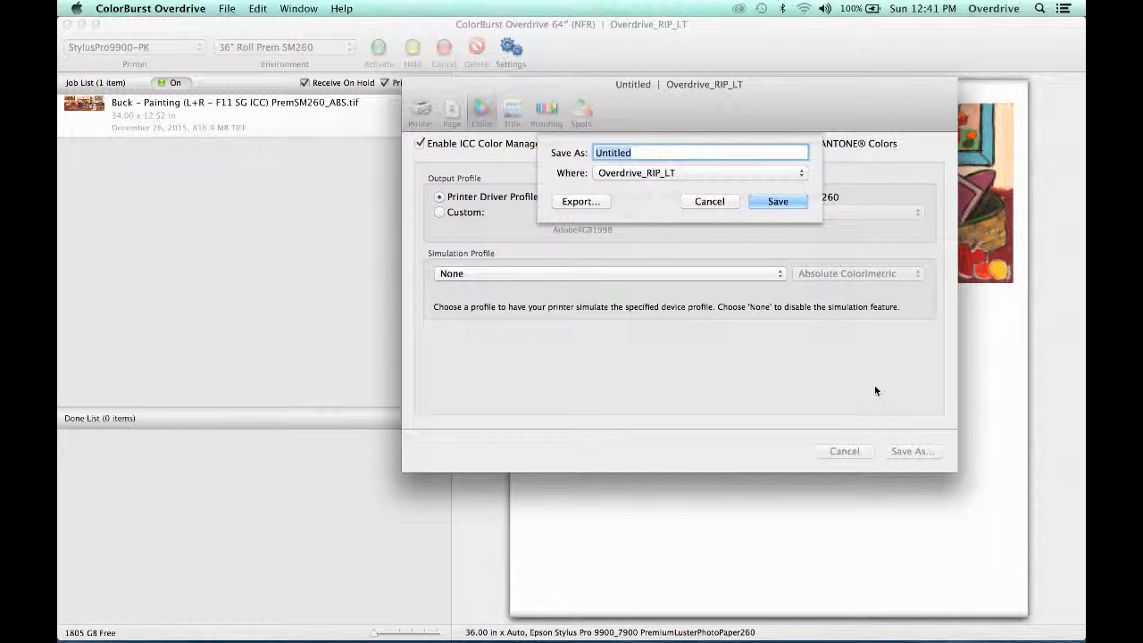
pyautogui.write('13x19 Sheet Pre')
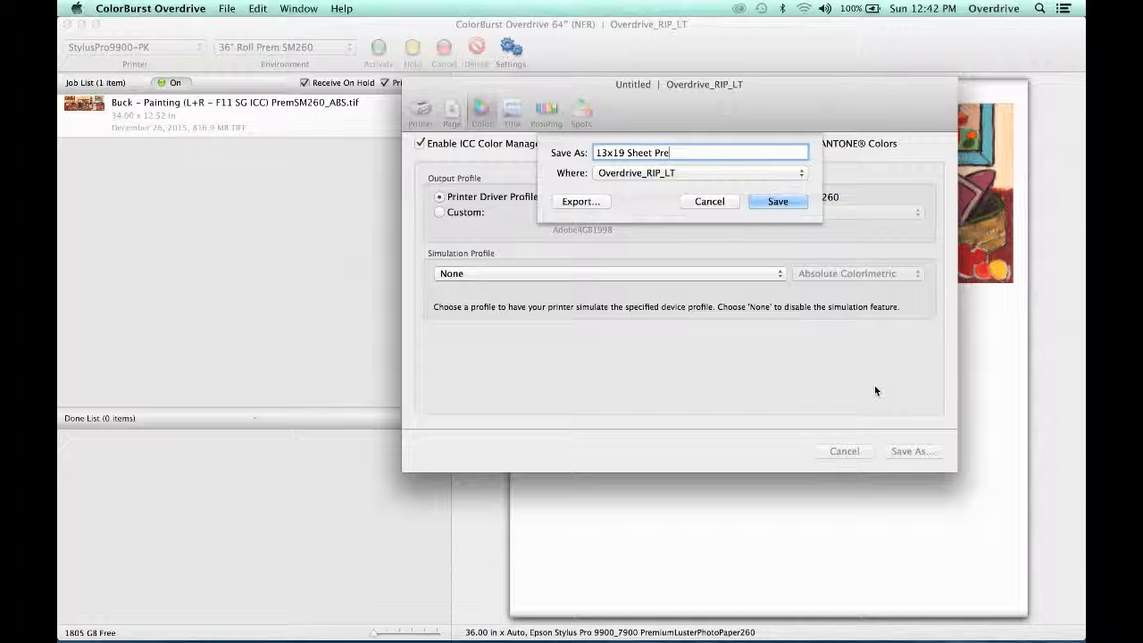
pyautogui.write('mSM 260')
pyautogui.press('Return')
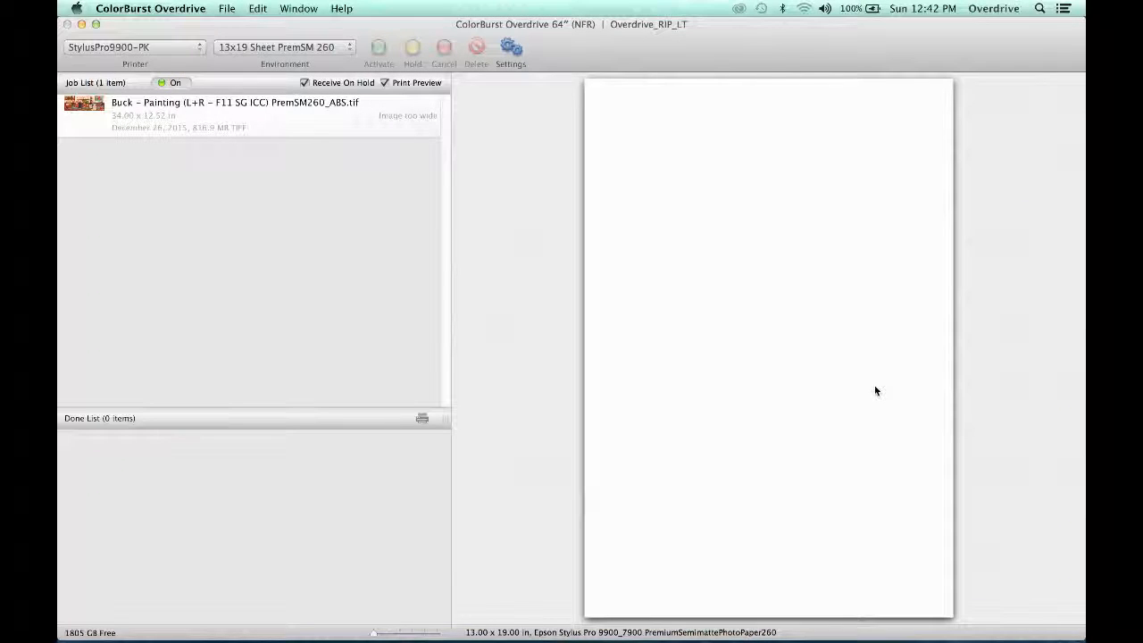